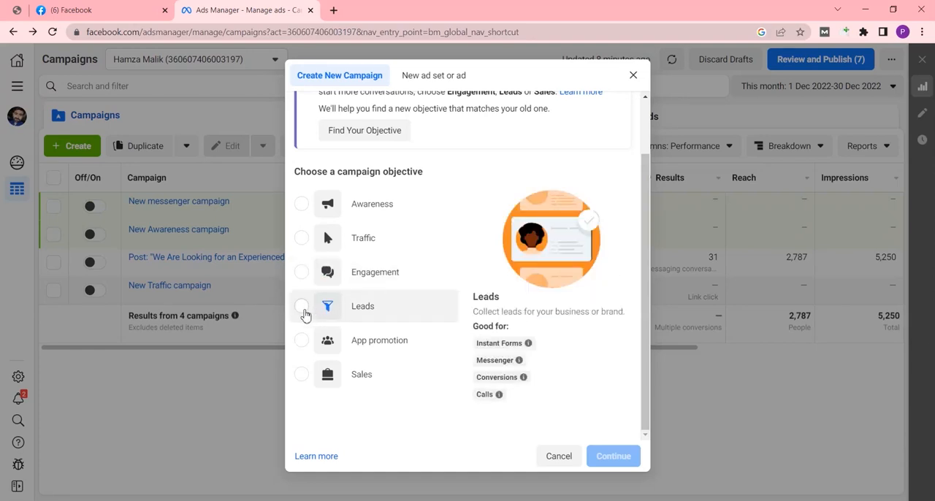
Step: Create a campaign with the Leads objective and name it "My First Leads campaign"
click(303, 307)
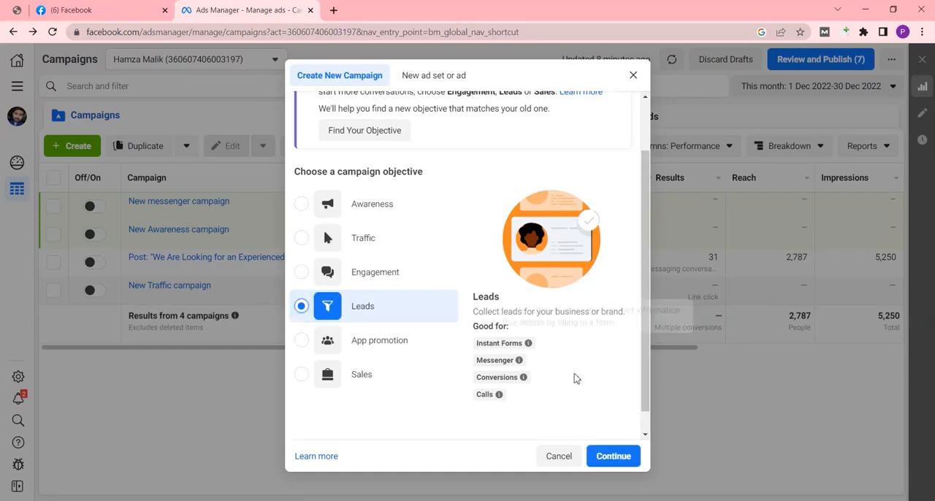
click(617, 457)
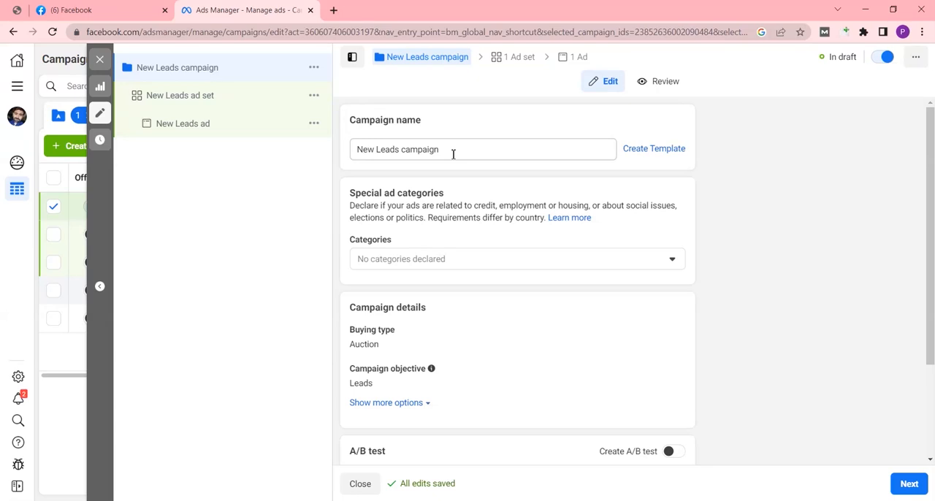
click(376, 152)
key(BackSpace)
key(BackSpace)
key(BackSpace)
key(BackSpace)
text(My First)
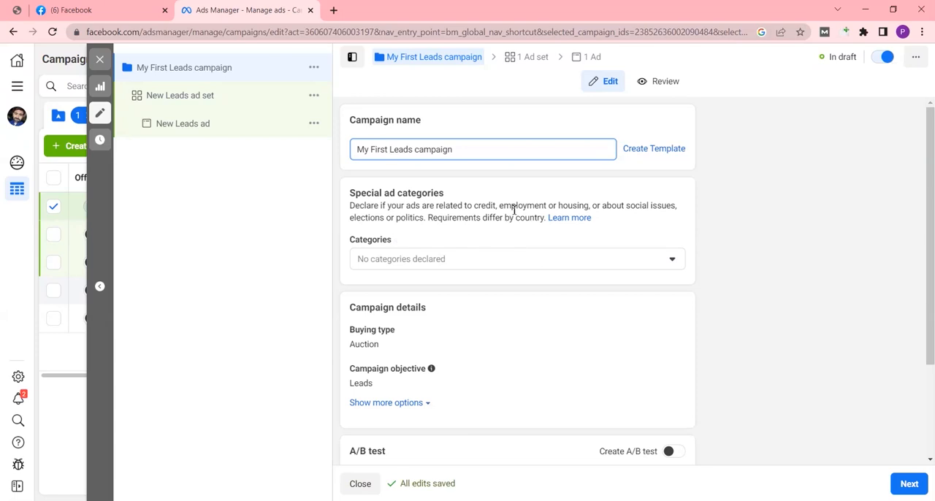
Step: Check the available special ad categories, leave them undeclared, and proceed to the ad set settings
scroll(514, 211, down, 1)
click(455, 198)
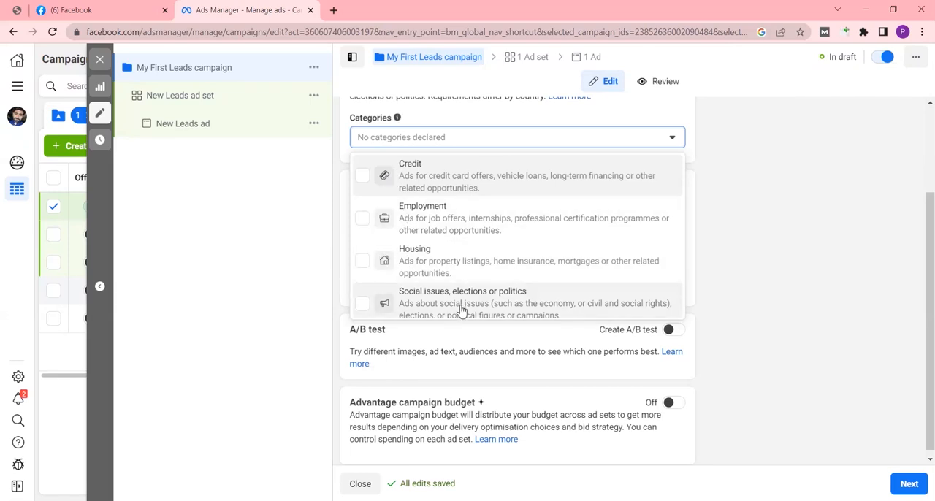
scroll(465, 310, down, 1)
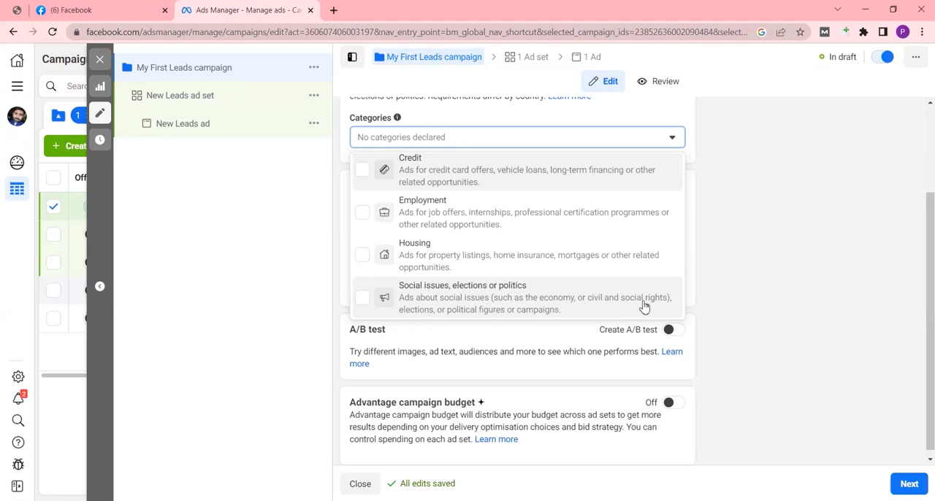
scroll(585, 365, down, 1)
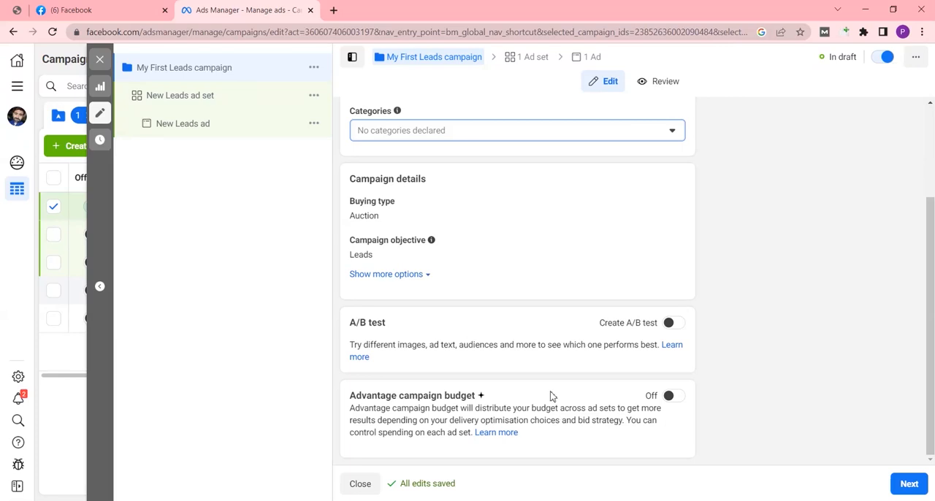
click(909, 485)
Step: Rename the ad set to "My First Leads ad set" and choose Instant Forms as its conversion location
click(377, 149)
key(BackSpace)
key(BackSpace)
key(BackSpace)
key(BackSpace)
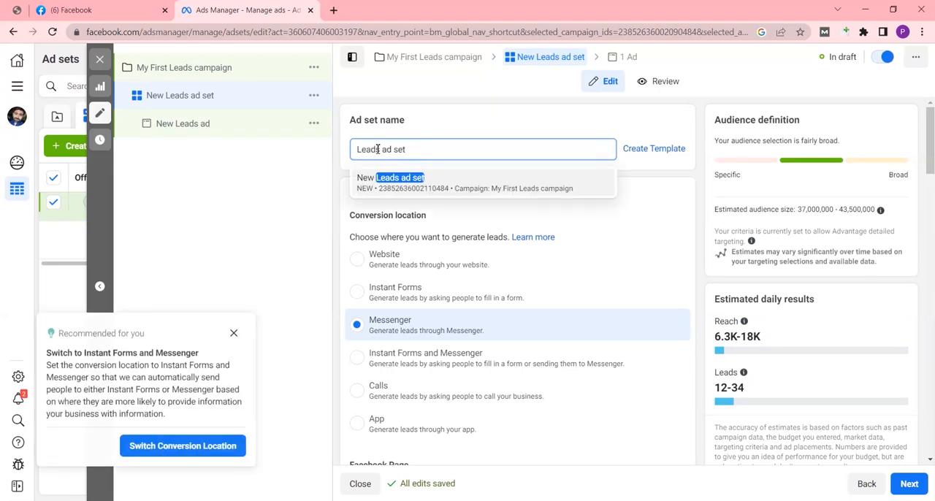
text(My First)
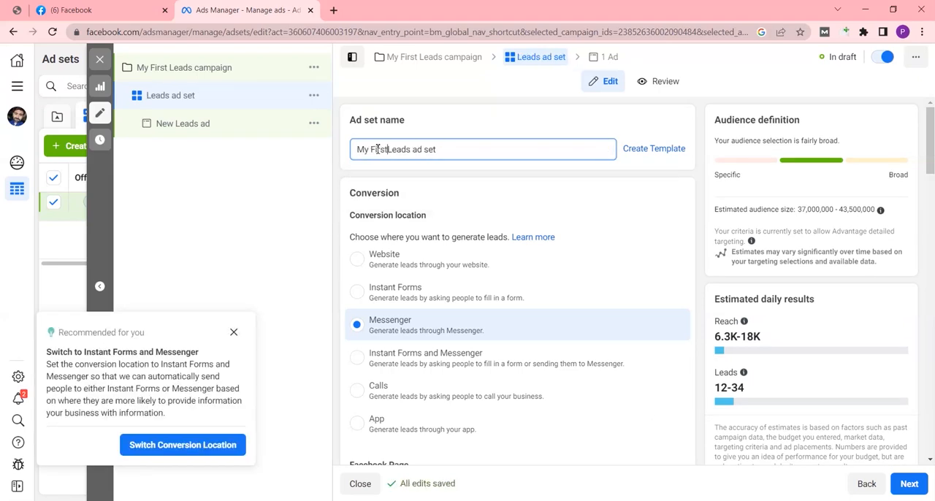
click(471, 179)
scroll(432, 197, down, 1)
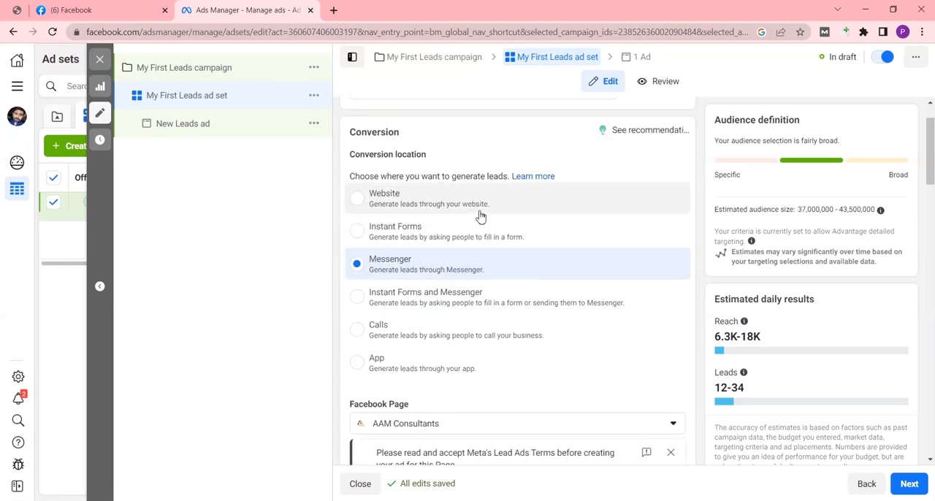
click(358, 231)
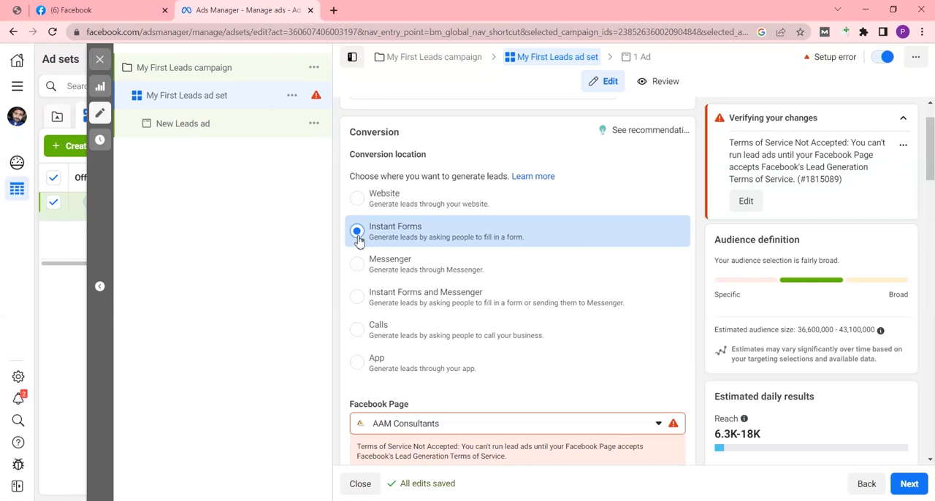
Step: Set a lower daily budget in the ad set's budget and schedule settings
scroll(358, 241, down, 3)
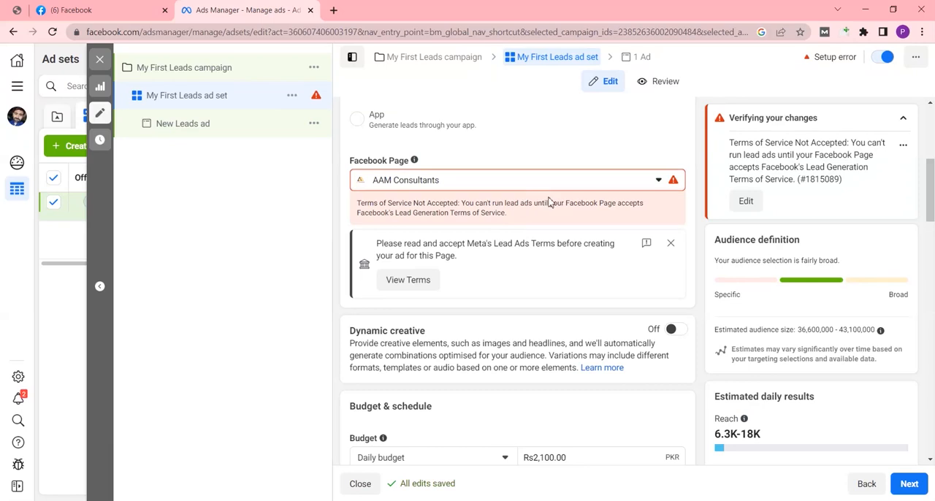
scroll(521, 240, down, 3)
scroll(521, 243, down, 1)
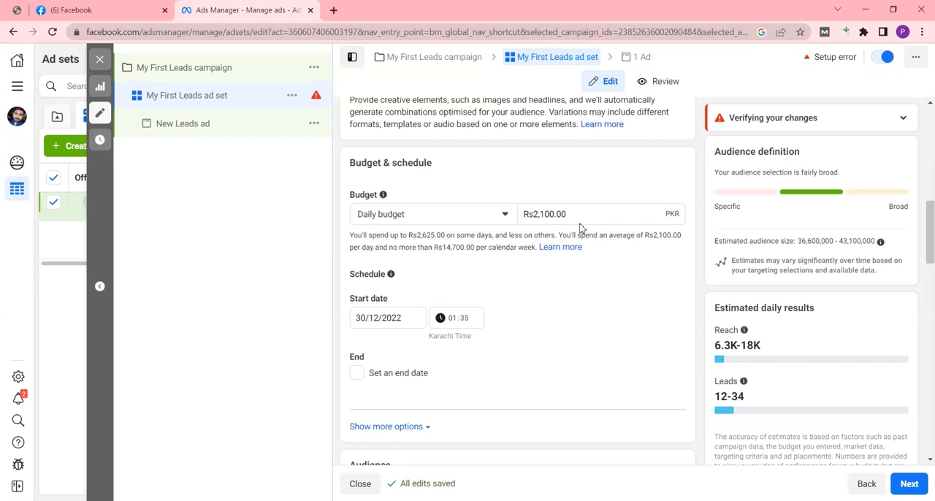
scroll(580, 227, down, 1)
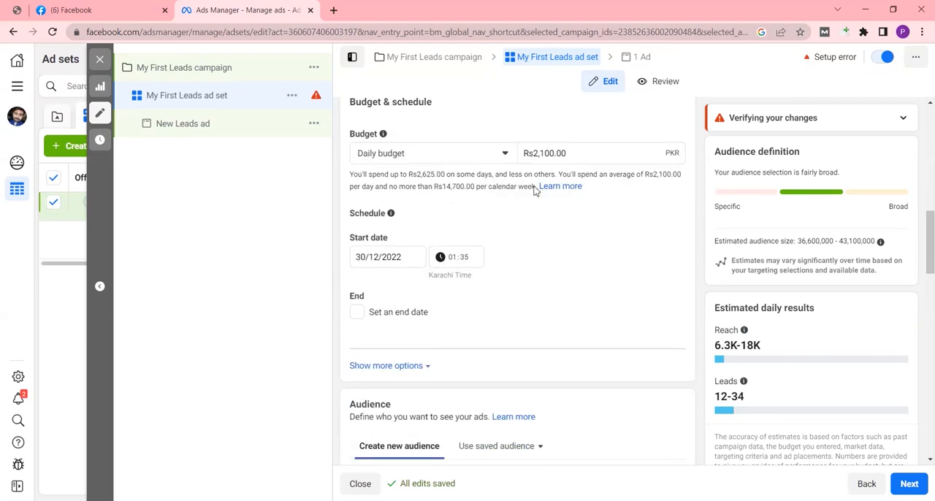
scroll(574, 153, down, 2)
scroll(575, 153, up, 2)
click(575, 153)
key(BackSpace)
key(BackSpace)
key(BackSpace)
key(BackSpace)
key(BackSpace)
key(BackSpace)
key(BackSpace)
key(BackSpace)
key(BackSpace)
key(BackSpace)
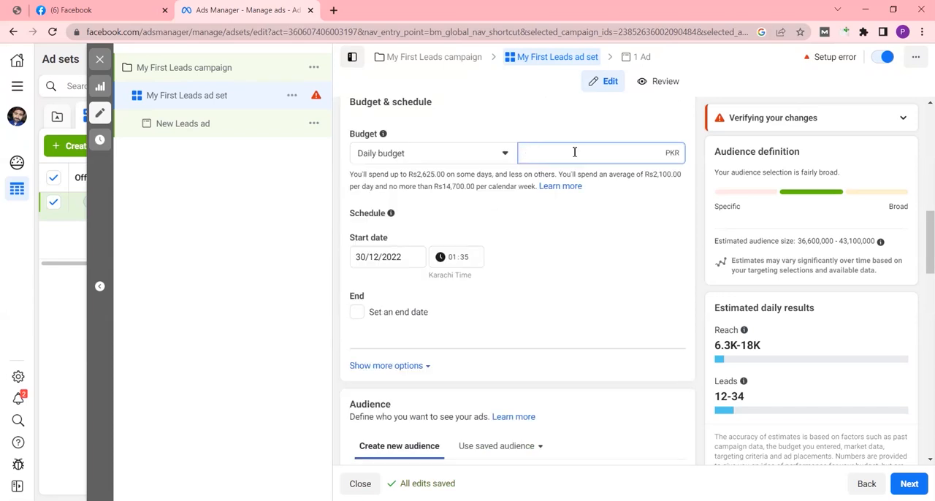
text(5)
Step: Keep the default audience settings and switch the ad set to manual placements
scroll(591, 255, down, 5)
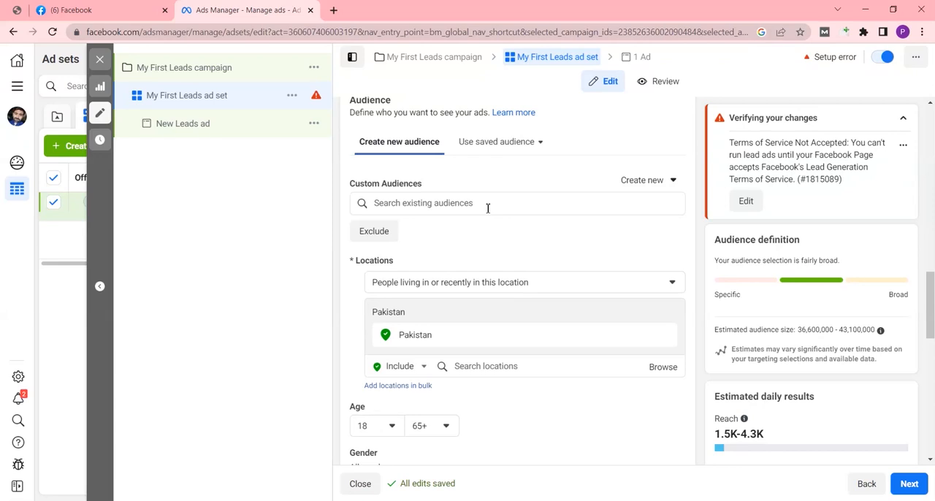
scroll(488, 232, down, 1)
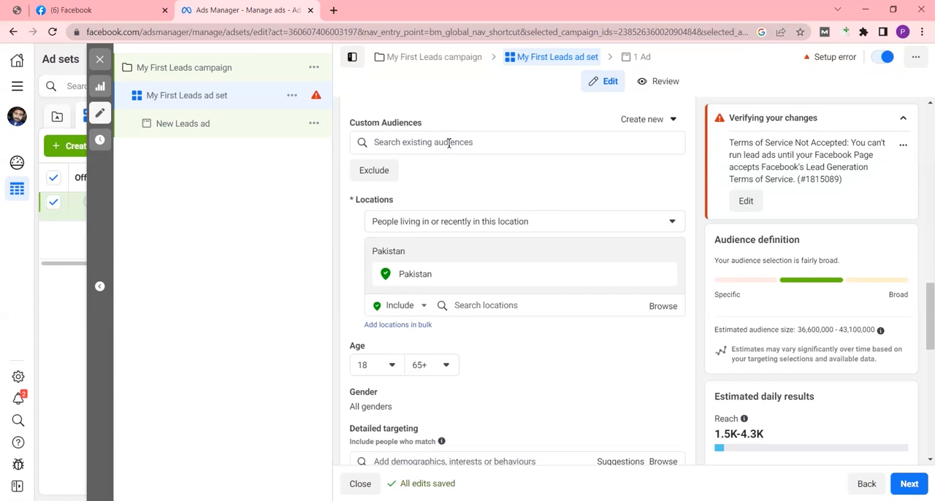
scroll(478, 265, down, 1)
scroll(452, 197, up, 1)
scroll(470, 203, down, 1)
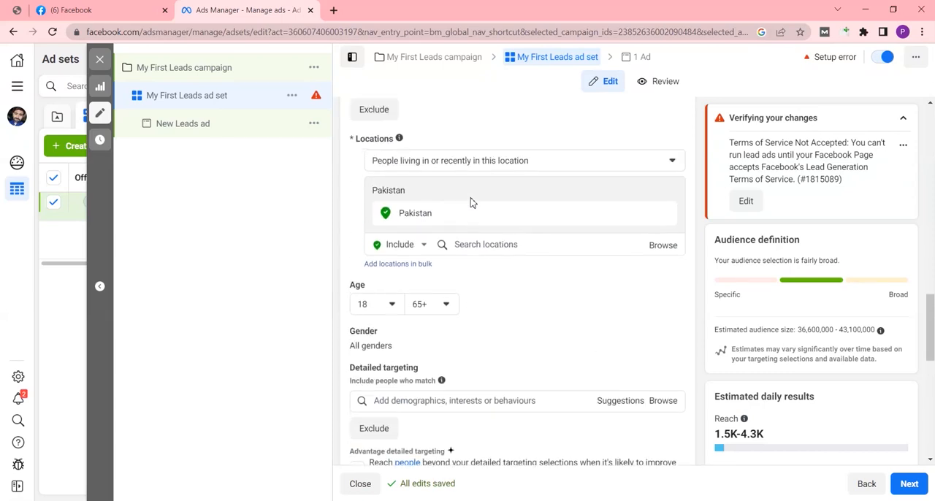
scroll(470, 203, down, 6)
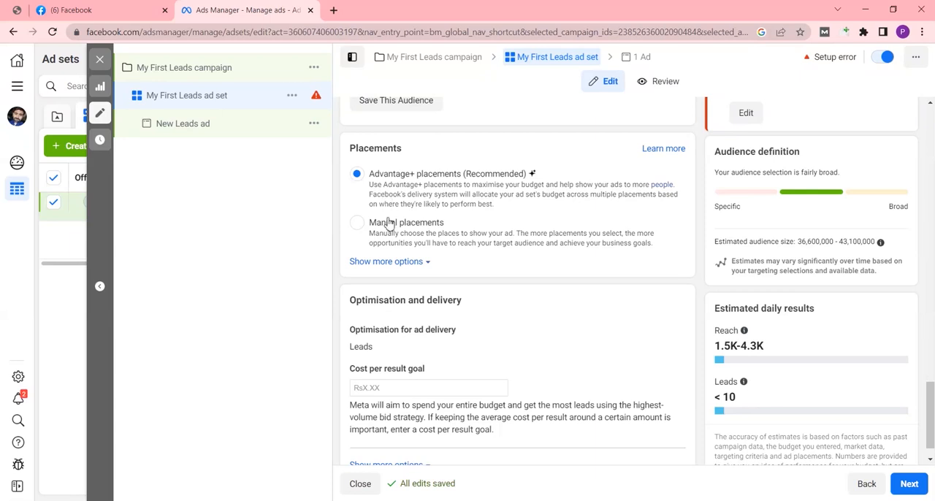
click(357, 222)
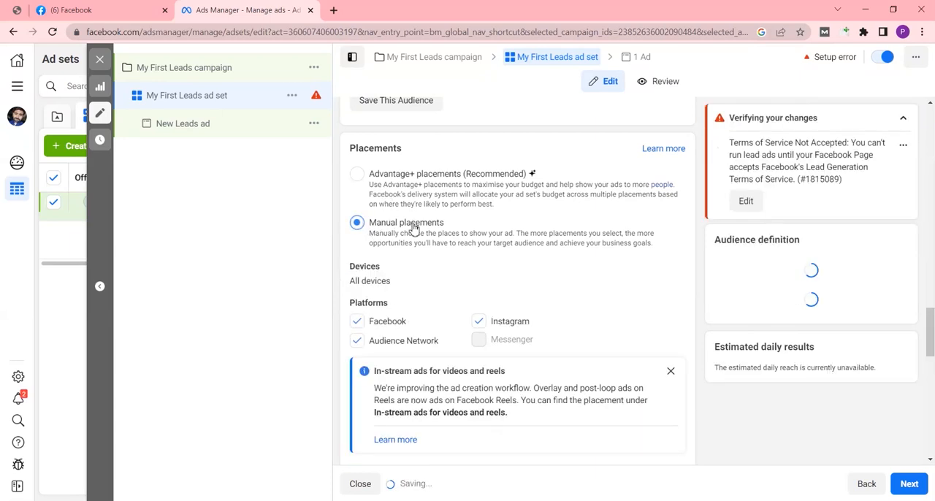
Step: Deselect the Audience Network platform and the In-article placement for the ad set
scroll(407, 274, down, 1)
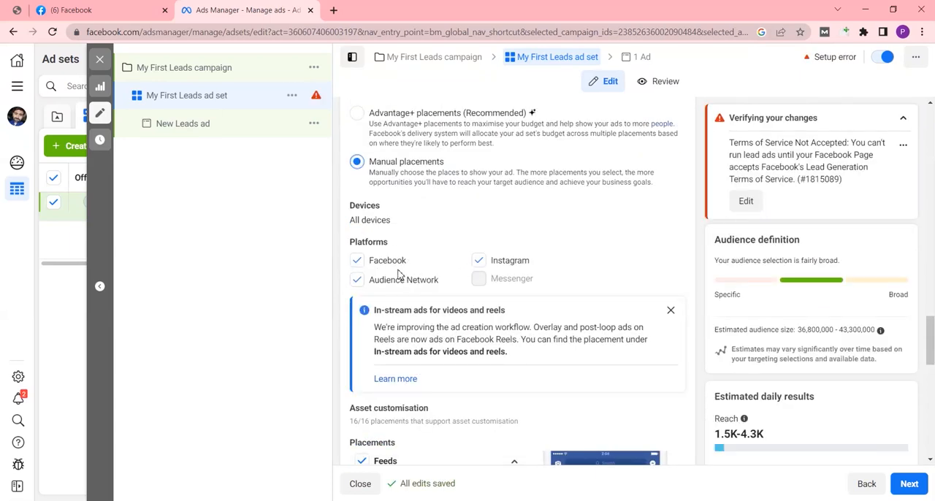
click(358, 281)
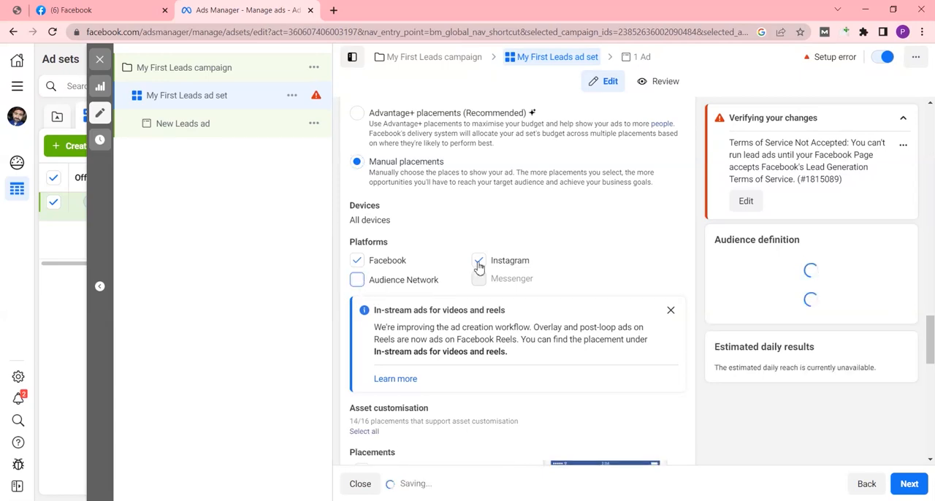
scroll(387, 299, down, 7)
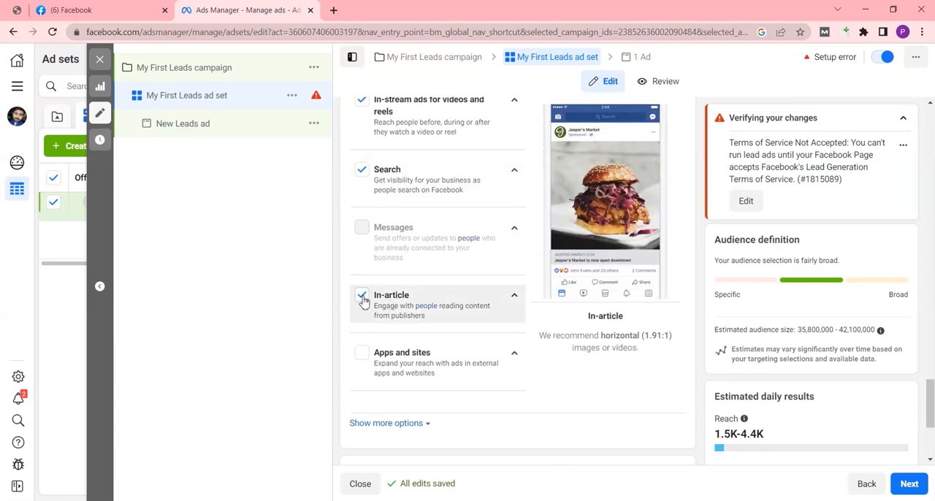
click(362, 296)
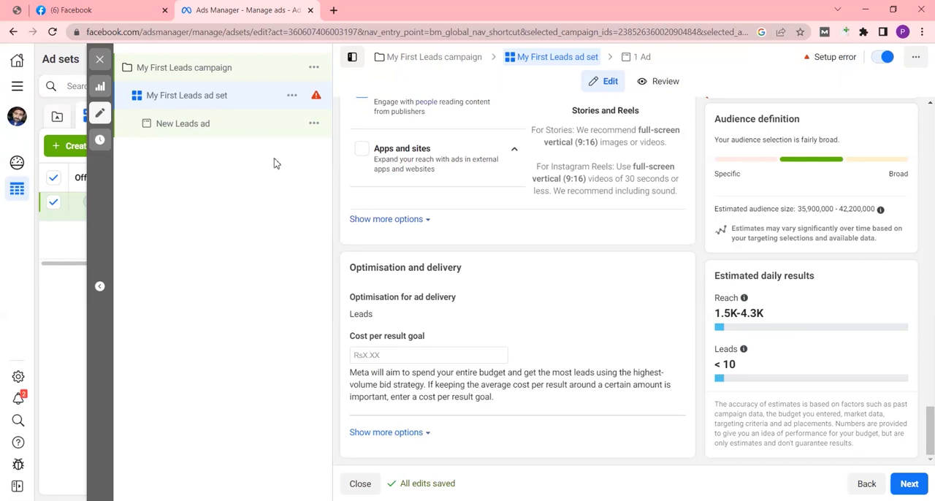
Step: In the New Leads ad, add the account image untitled_105 as the media and keep its suggested placement crops
click(176, 128)
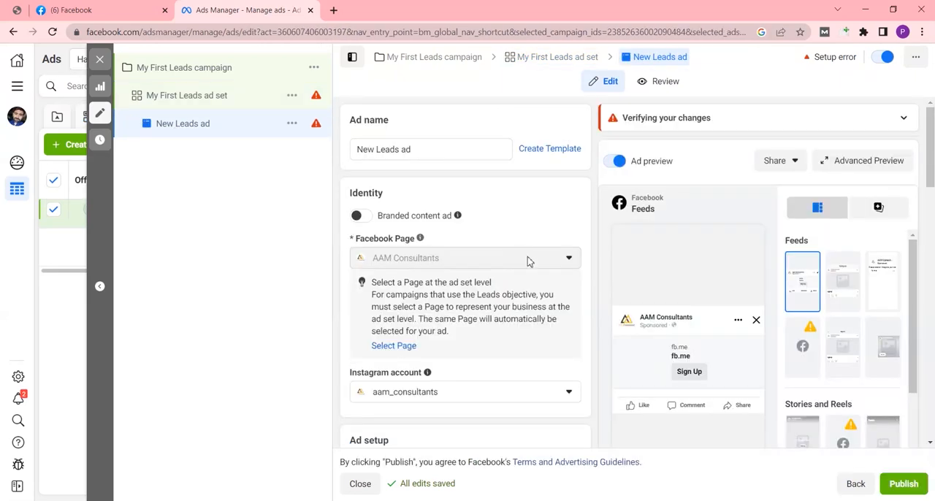
scroll(446, 248, down, 3)
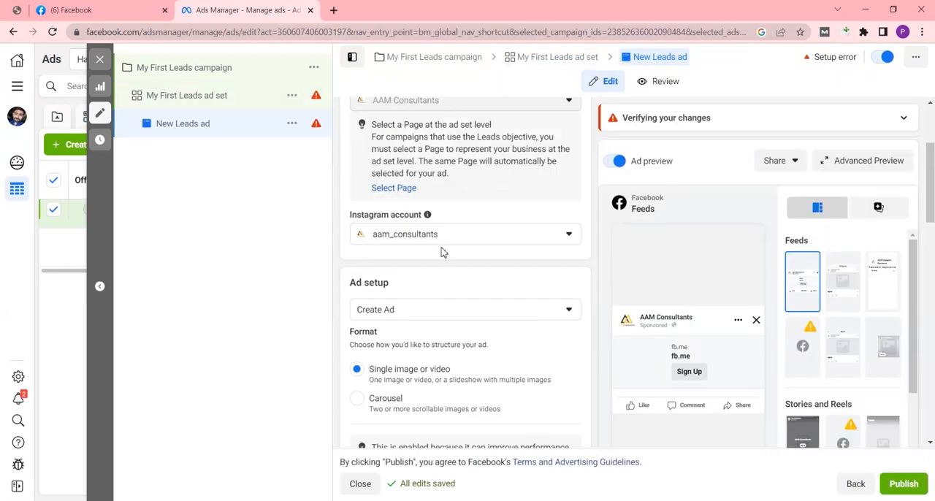
scroll(441, 250, down, 2)
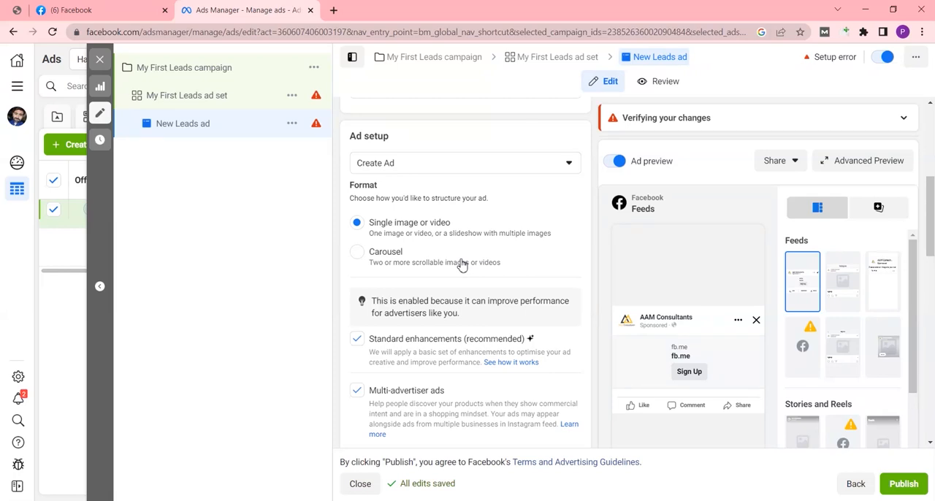
scroll(461, 263, down, 4)
click(387, 262)
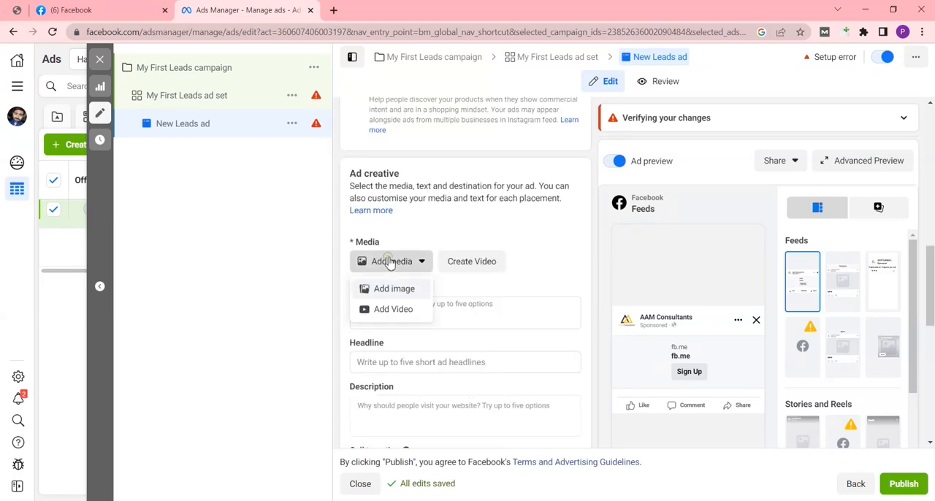
click(387, 289)
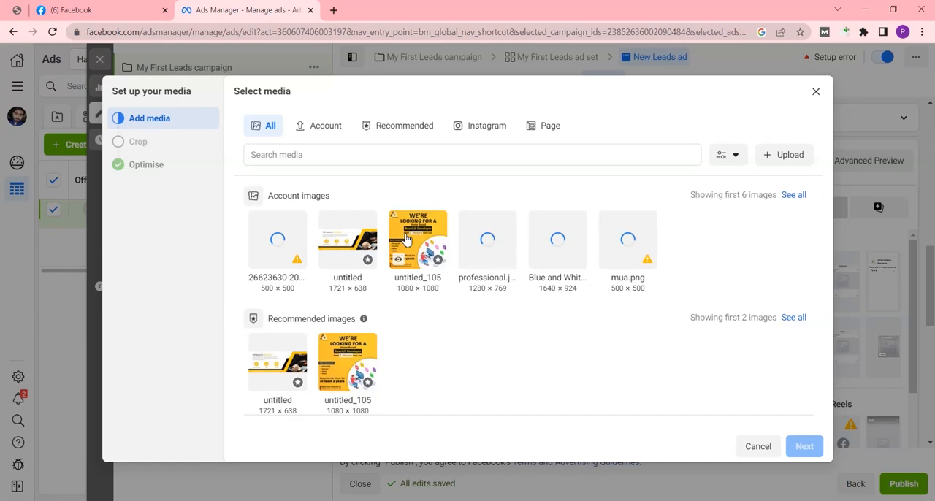
click(407, 240)
click(804, 447)
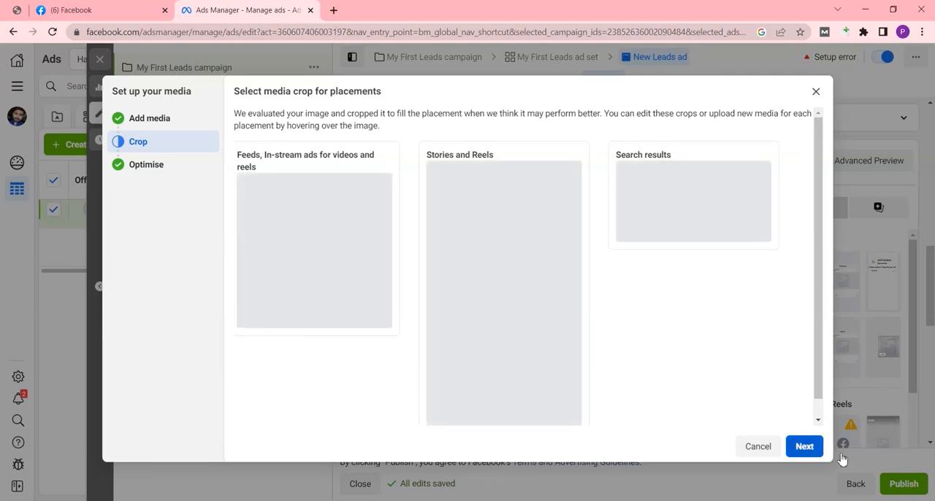
click(804, 446)
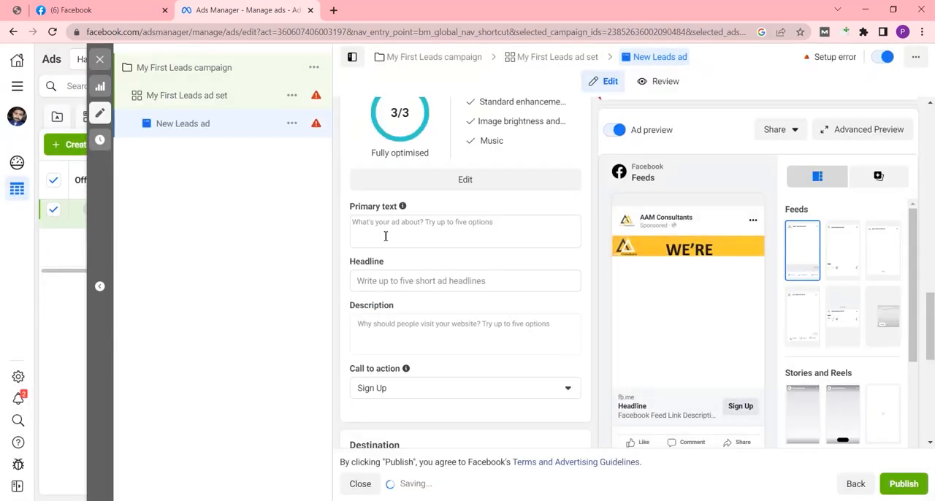
Step: Enter the primary text "We are offering advance digital marketing course. In this course you will learn advance techniques about digital marketing. Get Free Demo class."
click(384, 230)
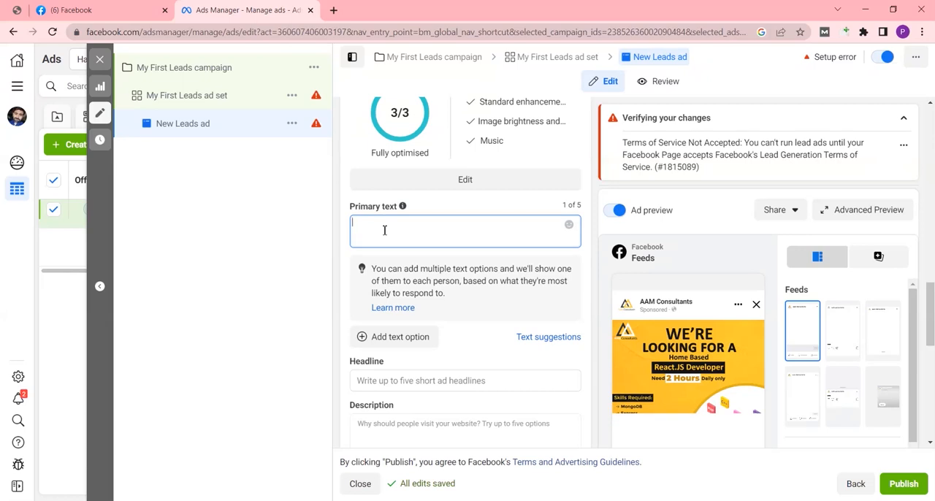
text(We are offeri)
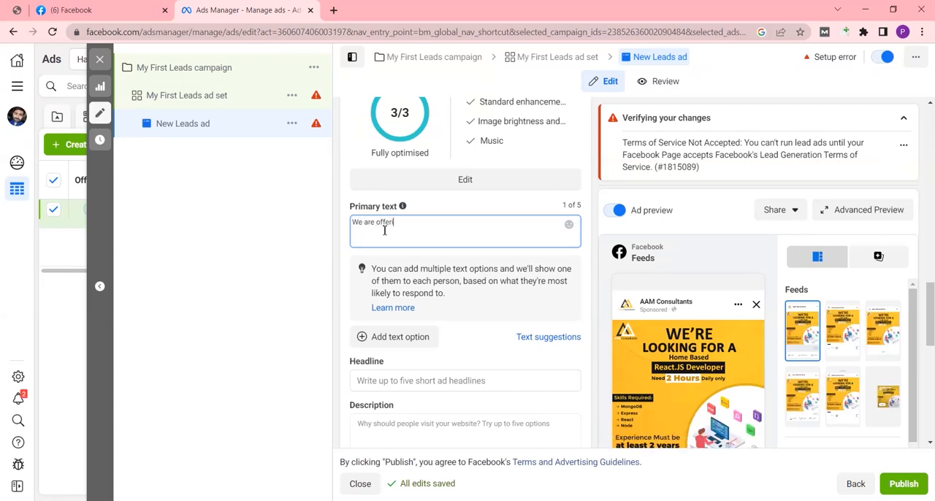
text(ng advance digital marketing course. In this course you will learn advance techniques about digital marketing.)
key(Return)
text(Get Free Demo class.)
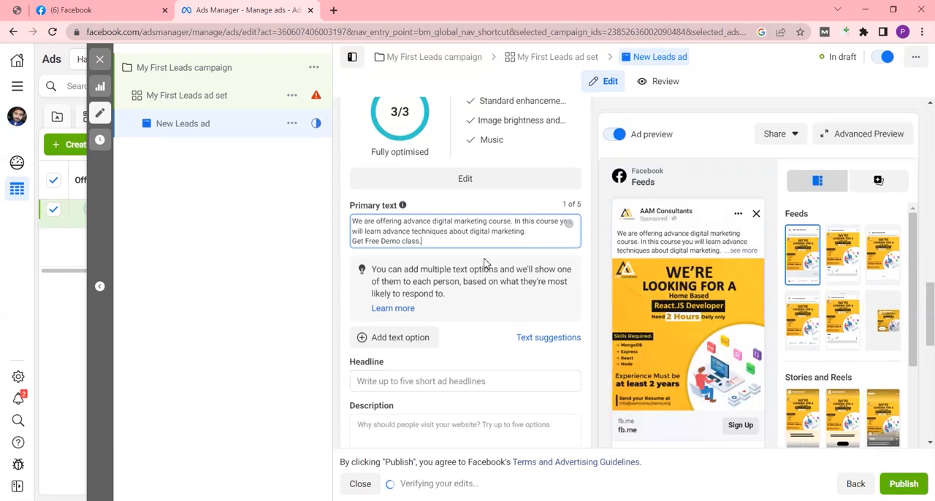
Step: Enter the ad headline "Limited Seats Available ! Get free demo class"
scroll(489, 259, down, 2)
click(387, 260)
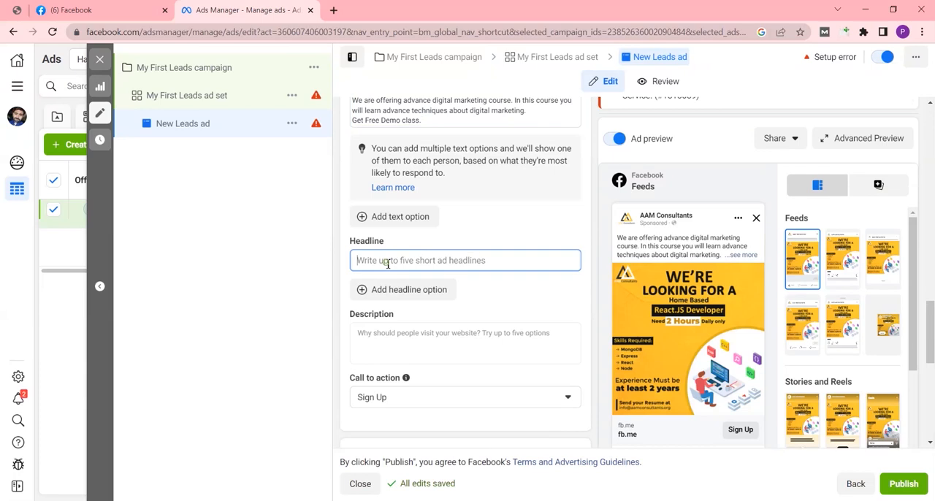
text(Lim)
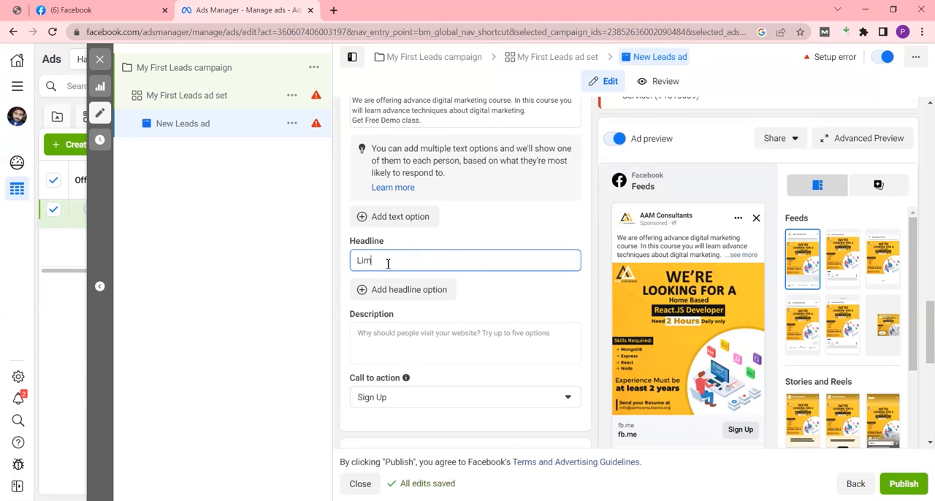
text(ited Seat)
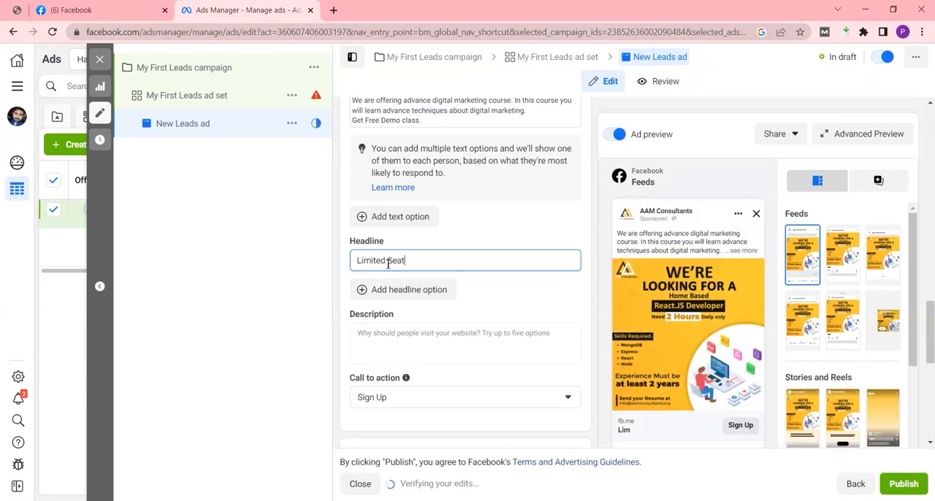
text(s Available ! Get free demo class)
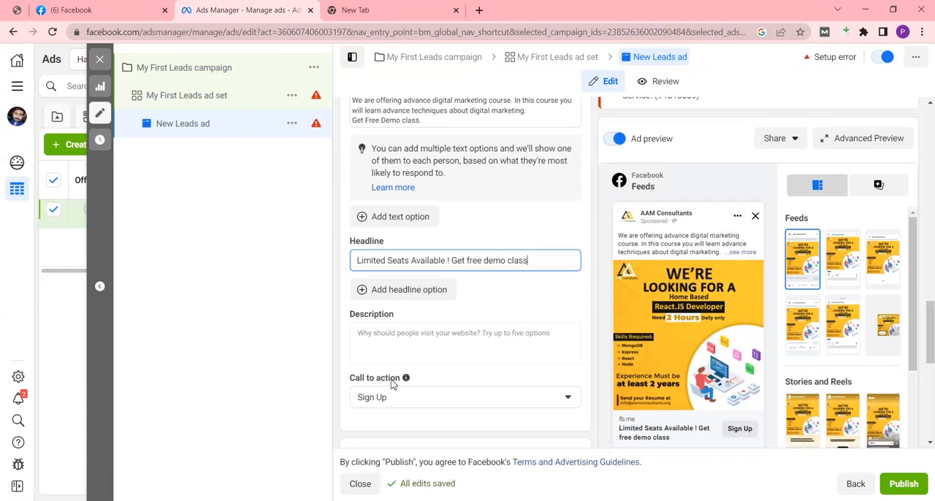
Step: Set the ad's call to action to Book Now
scroll(390, 335, down, 2)
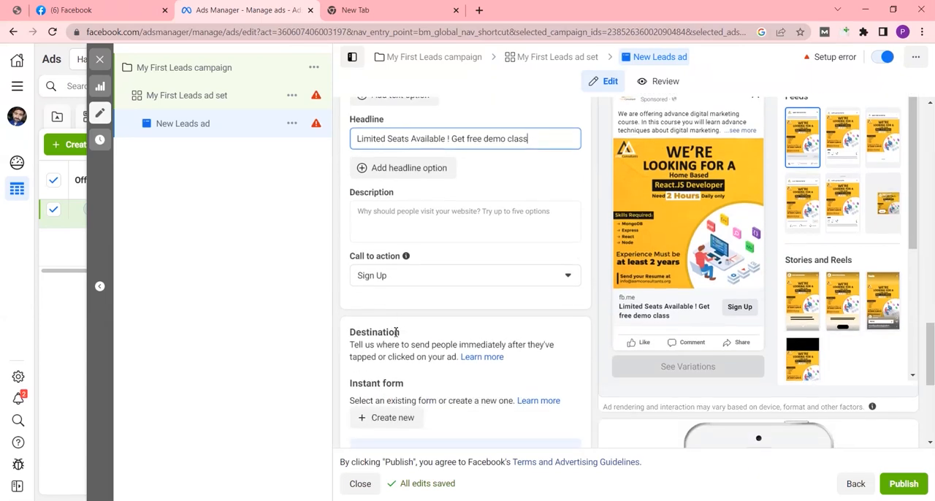
click(401, 278)
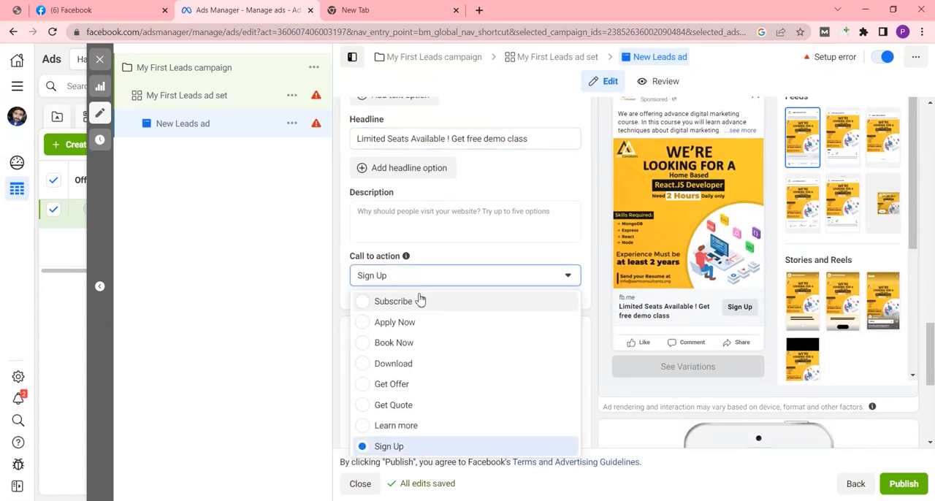
click(370, 346)
click(410, 279)
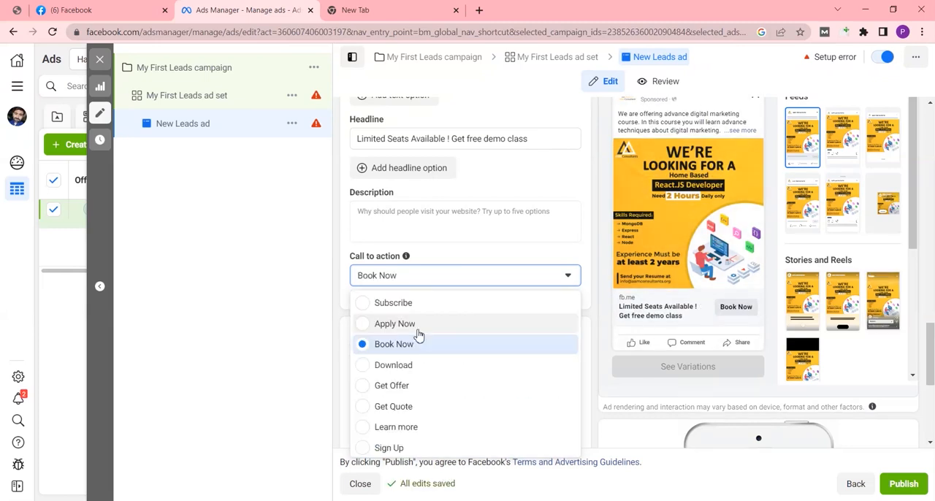
click(304, 334)
Step: Create a new Instant Form for the ad, named form1, with the More volume form type
scroll(409, 359, down, 3)
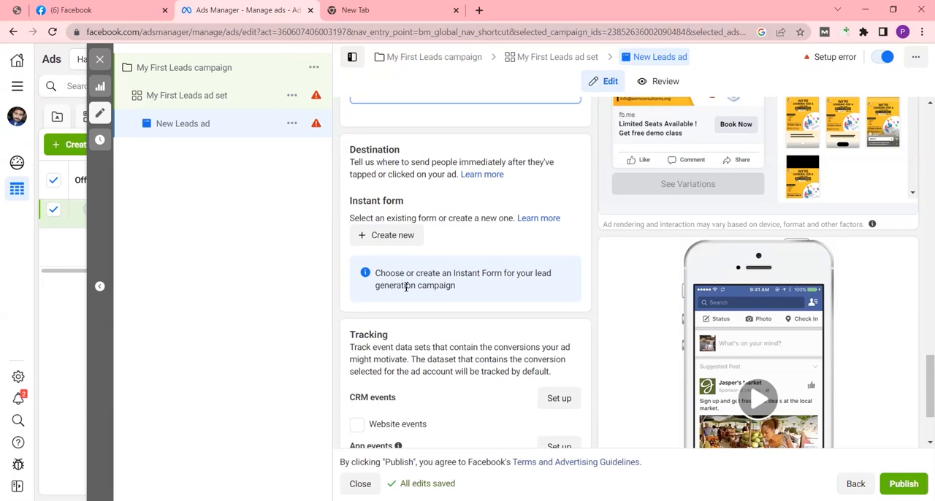
click(388, 235)
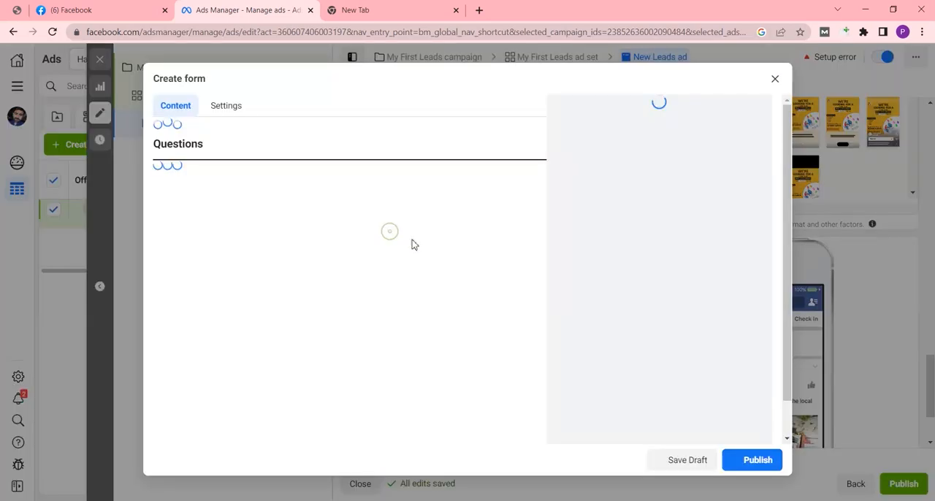
key(BackSpace)
key(BackSpace)
key(BackSpace)
key(BackSpace)
key(BackSpace)
key(BackSpace)
key(BackSpace)
key(BackSpace)
key(BackSpace)
key(BackSpace)
key(BackSpace)
key(BackSpace)
key(BackSpace)
key(BackSpace)
key(BackSpace)
key(BackSpace)
key(BackSpace)
key(BackSpace)
key(BackSpace)
key(BackSpace)
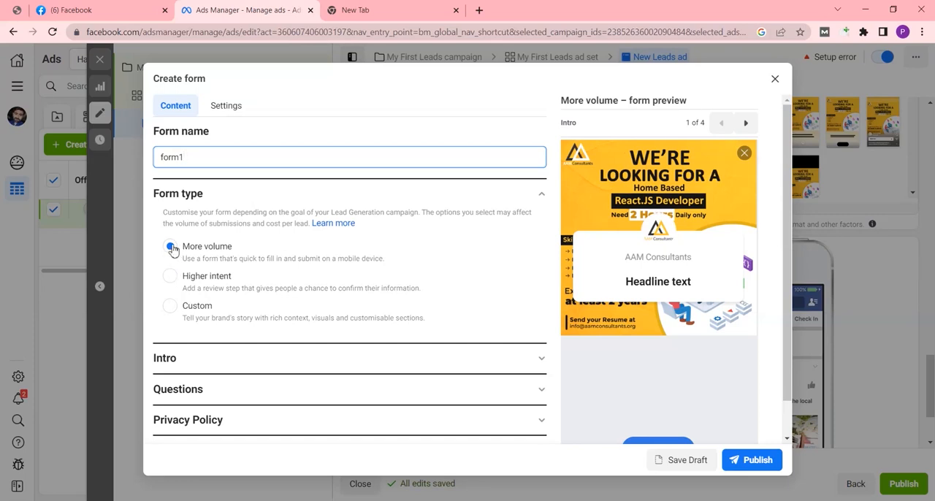
Step: In the form's intro, keep the ad image as background, enter the greeting headline "Get Free Demo Class" and leave the description empty
click(183, 361)
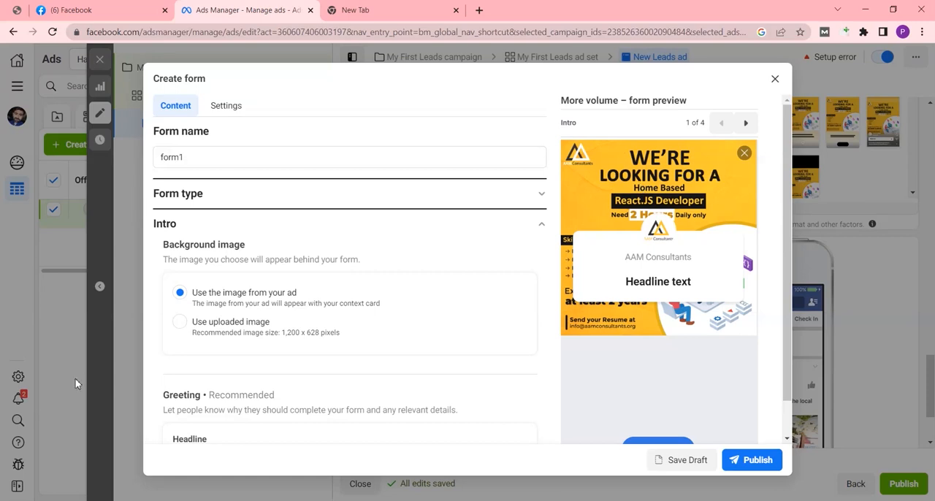
scroll(188, 342, down, 1)
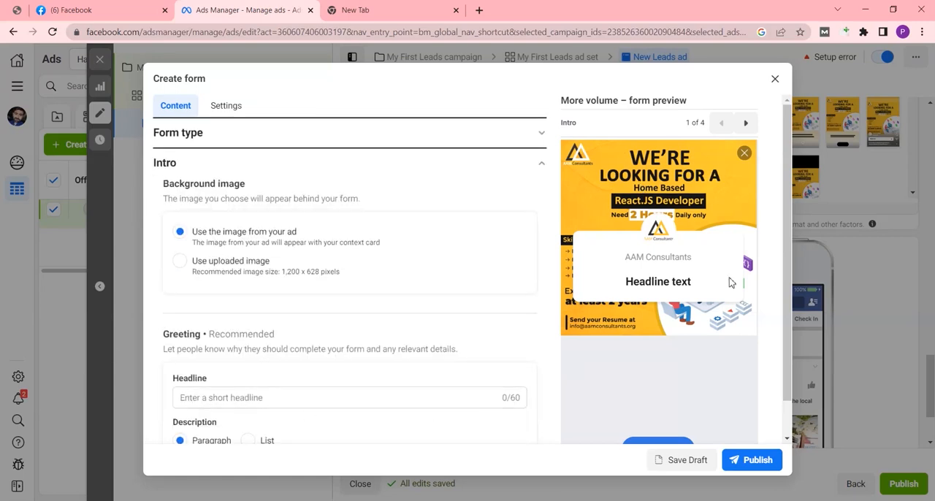
click(198, 399)
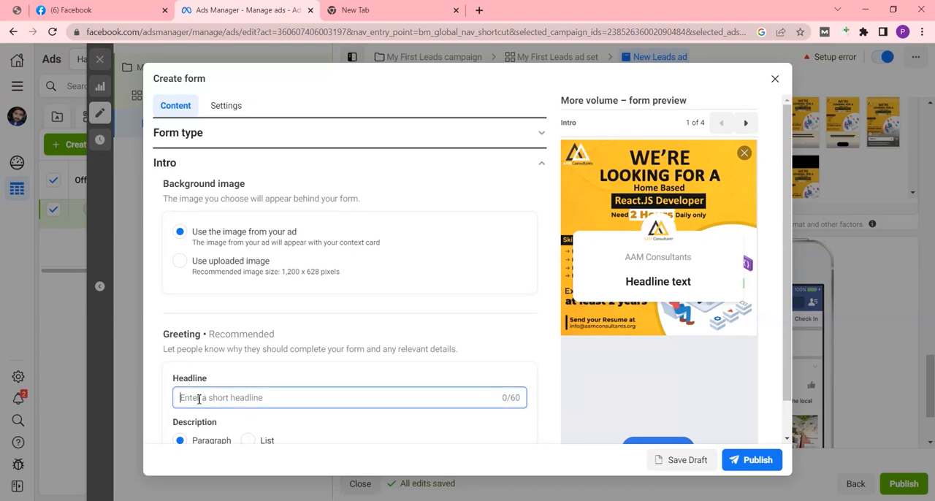
text(Get )
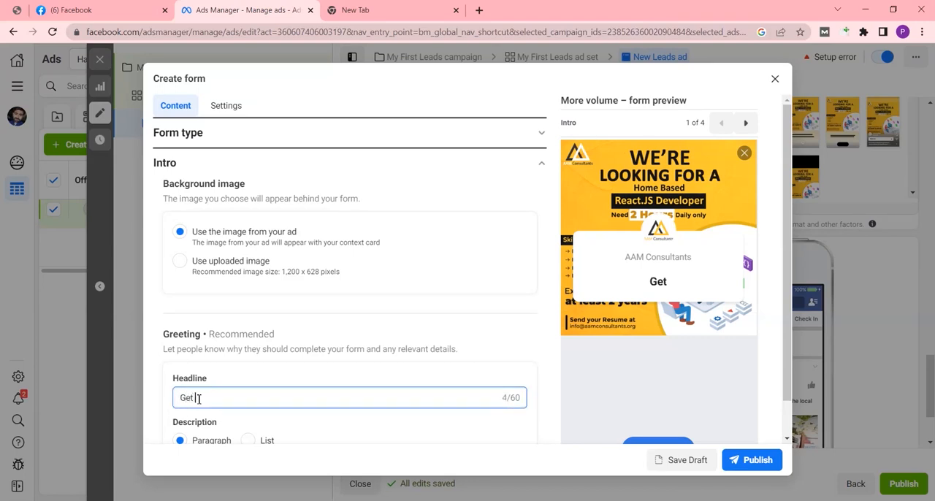
text(Free De)
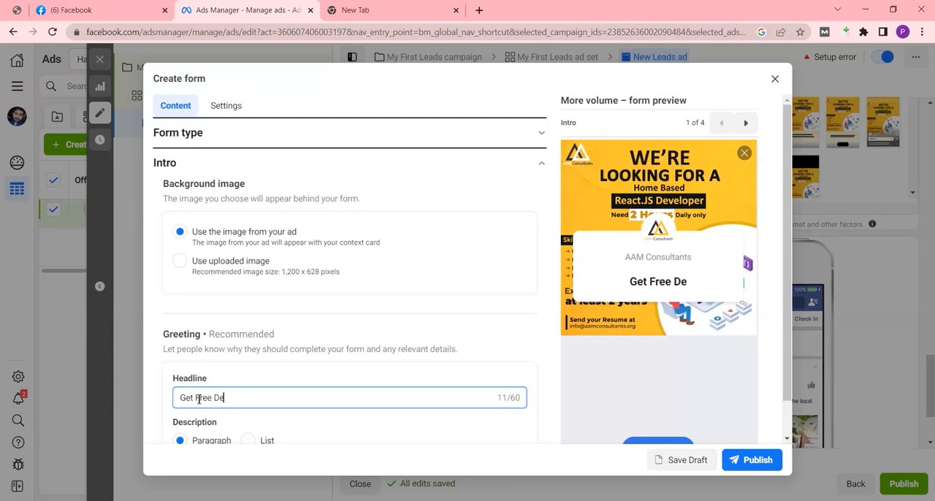
text(mo Class)
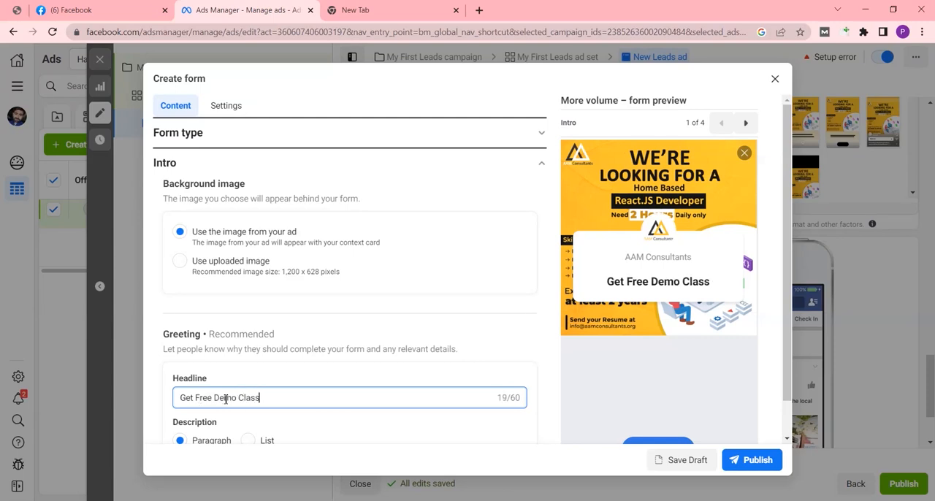
scroll(351, 307, down, 3)
click(227, 277)
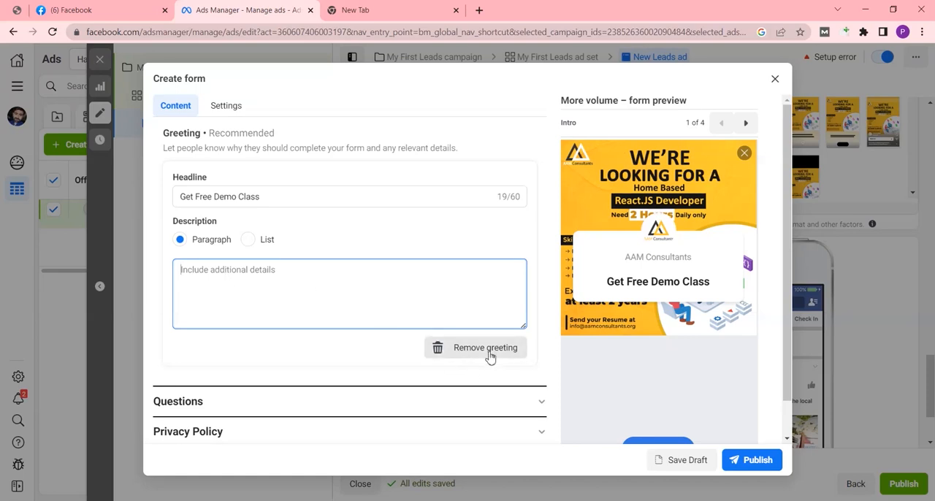
Step: Add the Phone number contact field to the form's prefill questions alongside Email and Full name
scroll(336, 358, down, 1)
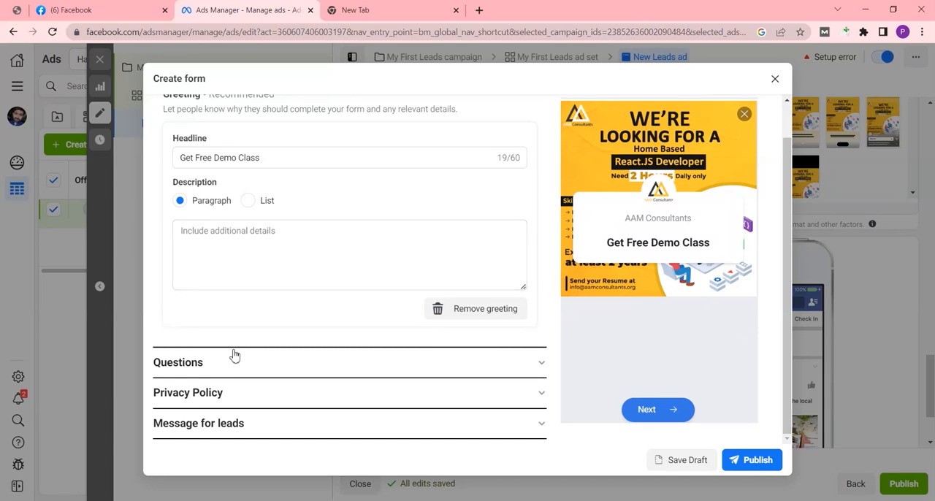
click(195, 370)
scroll(234, 314, down, 1)
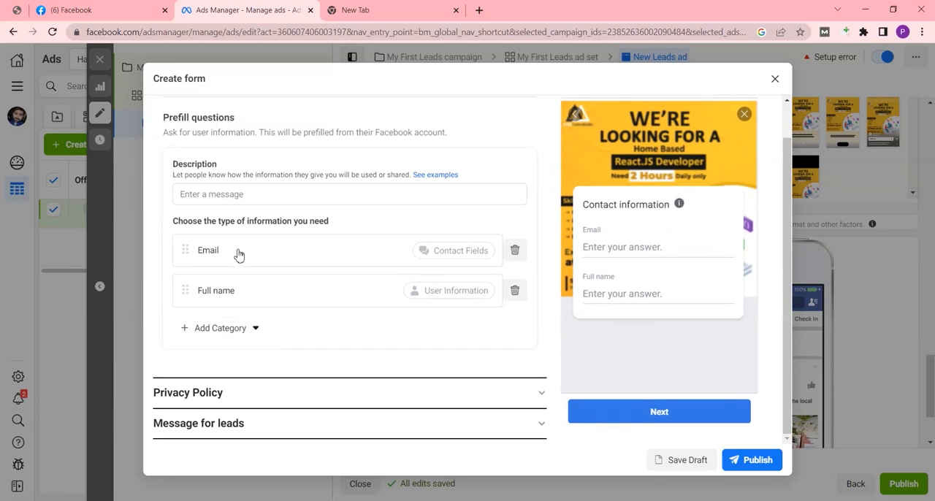
click(233, 331)
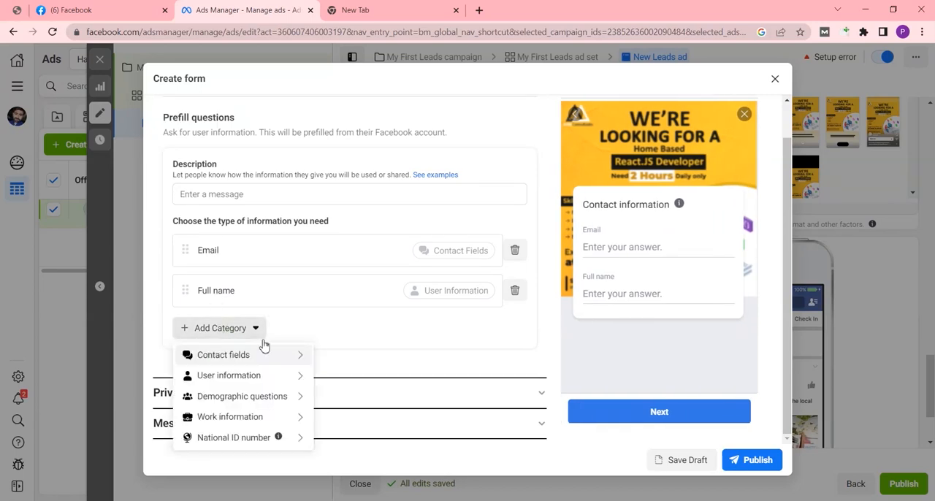
mouse_move(268, 387)
mouse_move(285, 359)
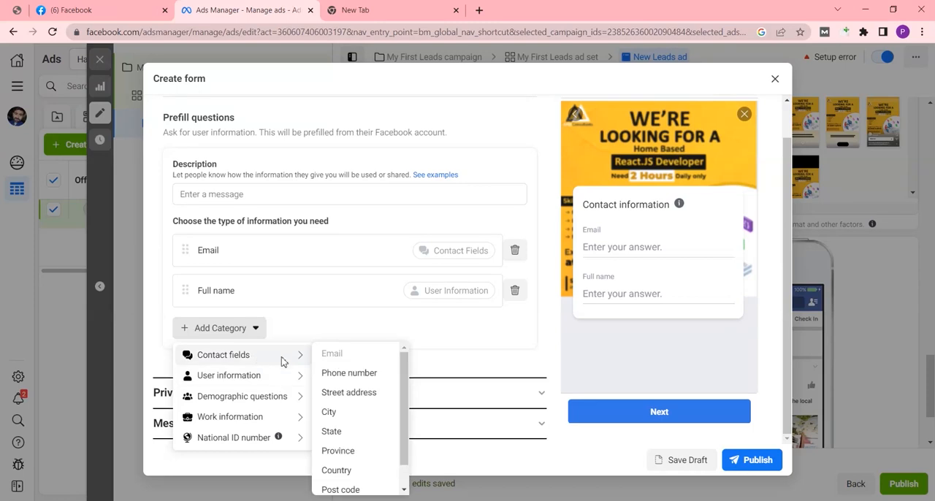
click(348, 373)
Step: Review the other prefill question categories and the Privacy Policy section, and close the form without publishing it
click(221, 368)
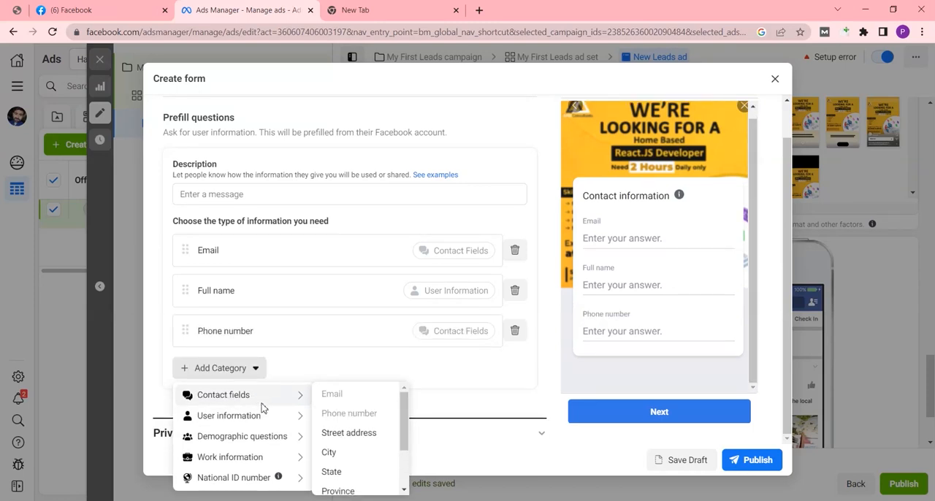
mouse_move(237, 423)
mouse_move(298, 391)
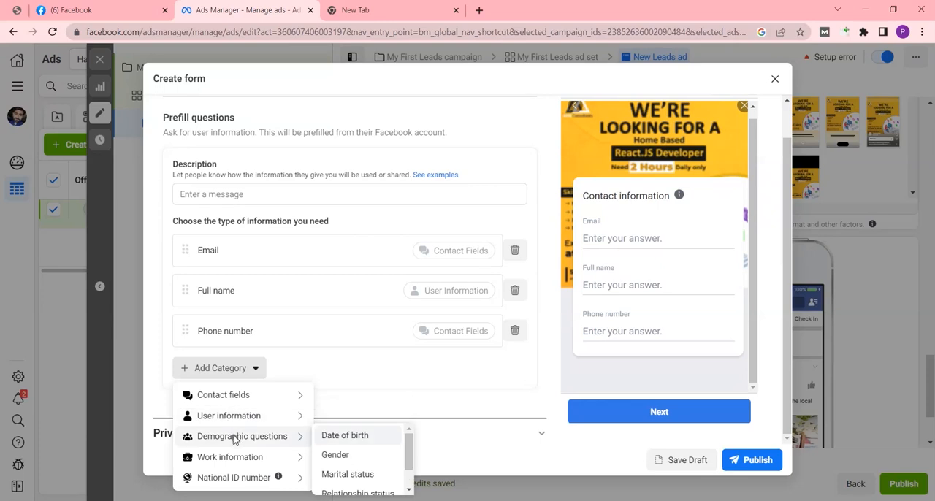
mouse_move(256, 395)
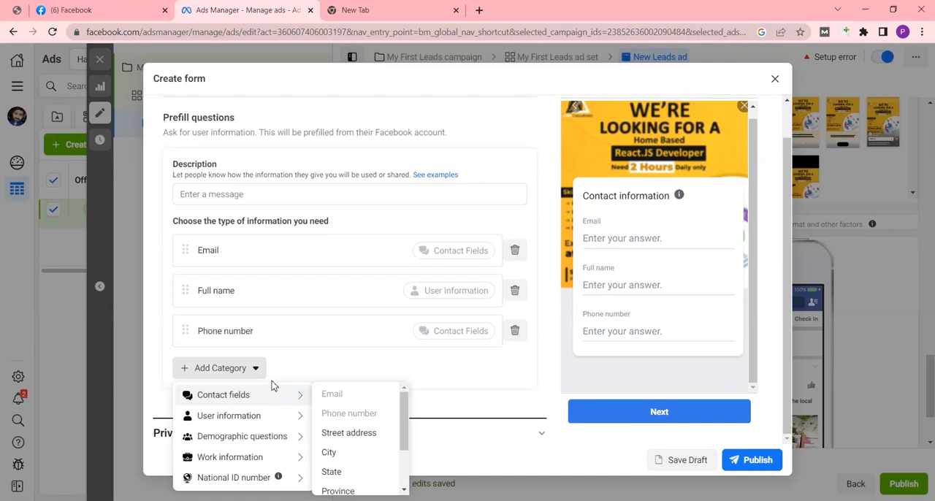
scroll(271, 385, down, 1)
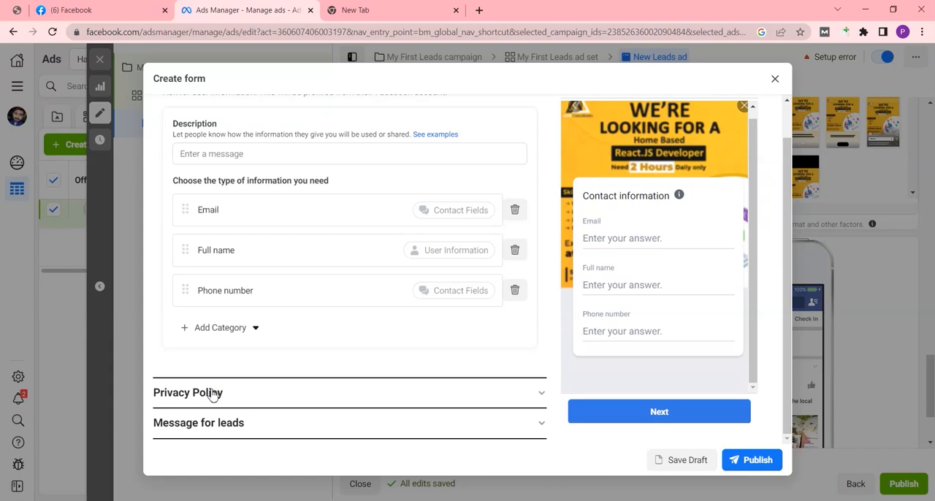
click(211, 393)
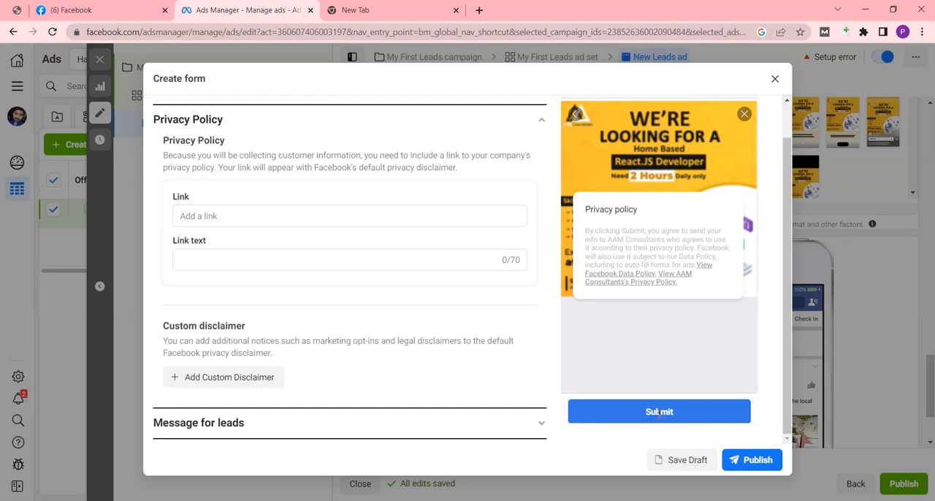
click(775, 78)
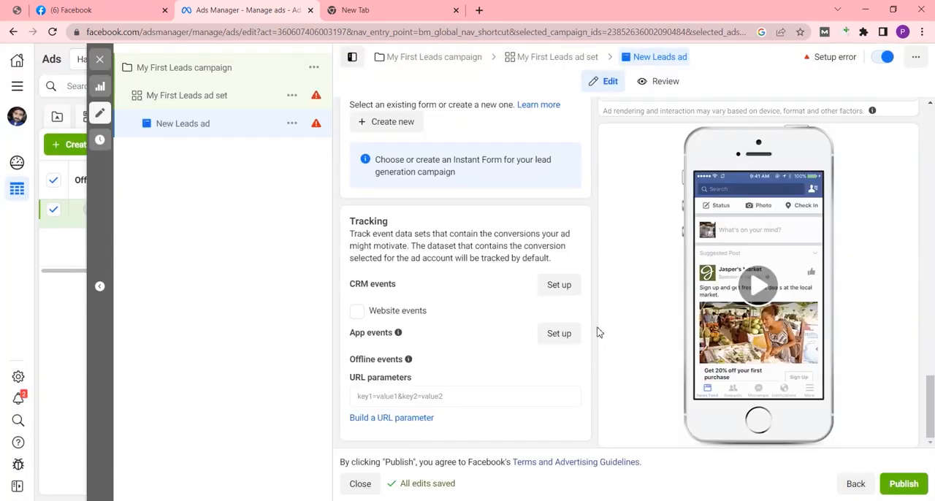